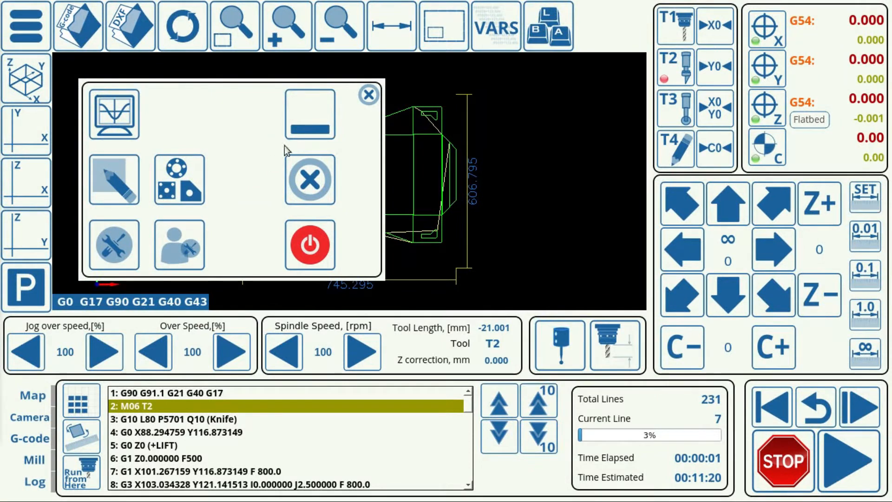
# Rewind the G-code program to its first line and jog the C axis in the positive direction to about 3442 degrees.
pyautogui.click(369, 95)
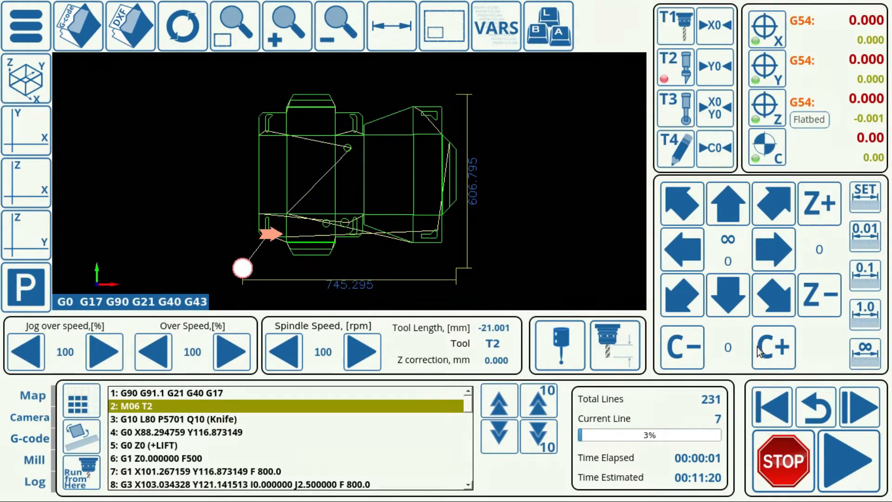
pyautogui.click(766, 407)
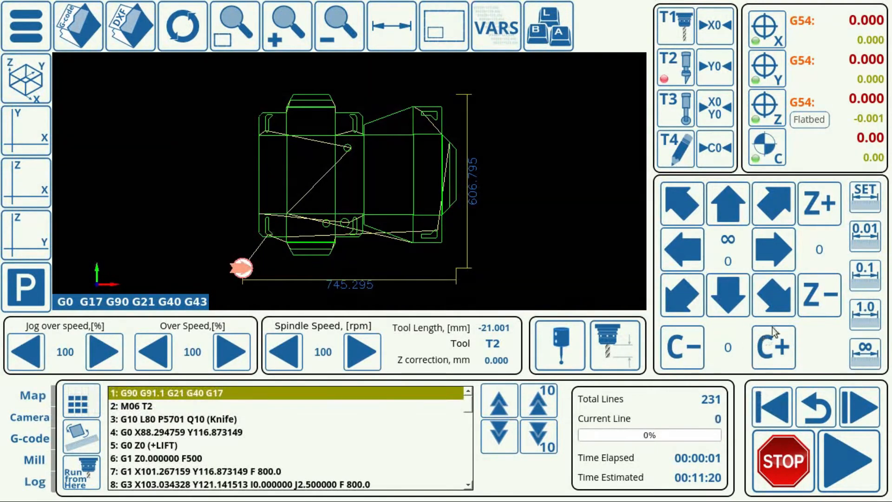
pyautogui.click(777, 351)
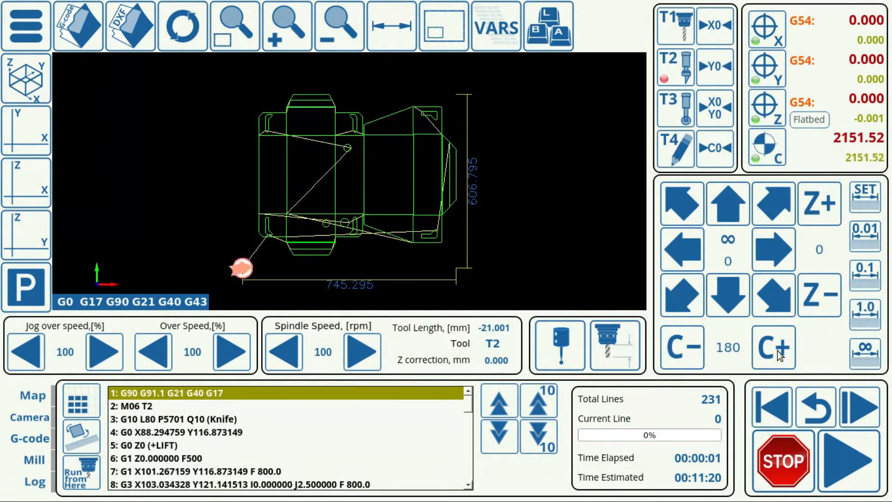
pyautogui.click(777, 351)
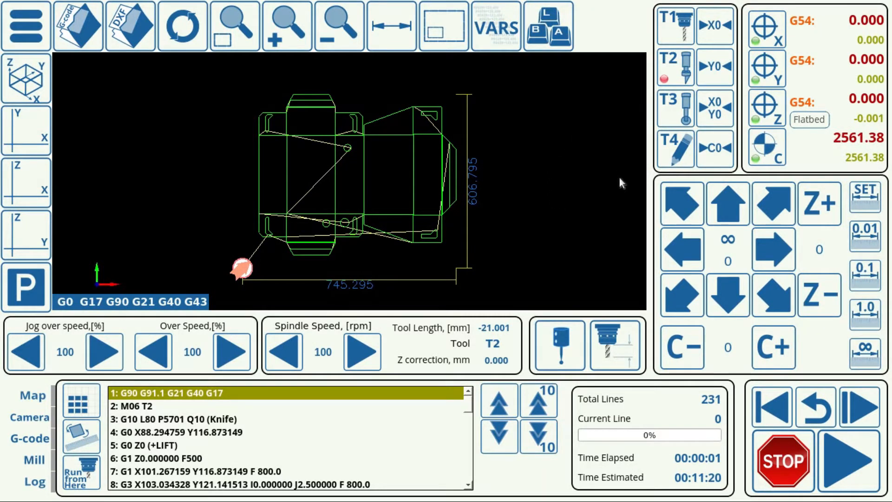
pyautogui.click(769, 348)
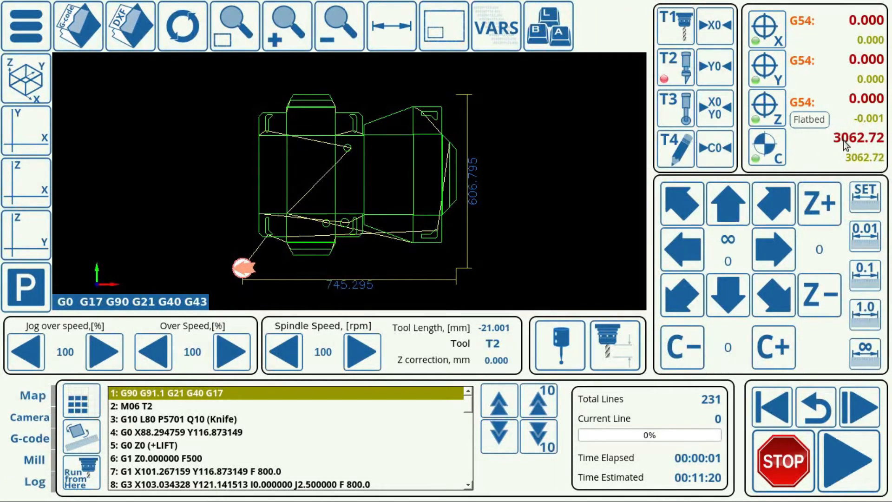
pyautogui.click(779, 353)
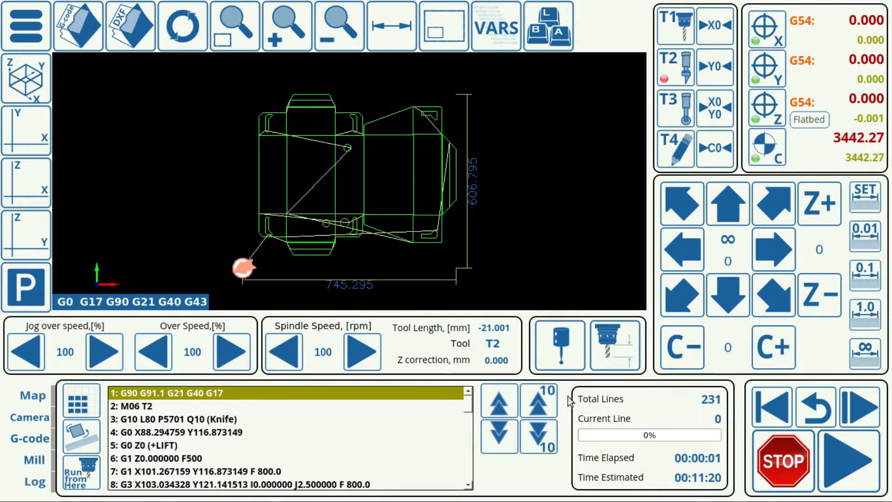
# Jog the C axis briefly in the negative direction, and back in the positive direction to about 4768 degrees.
pyautogui.click(677, 344)
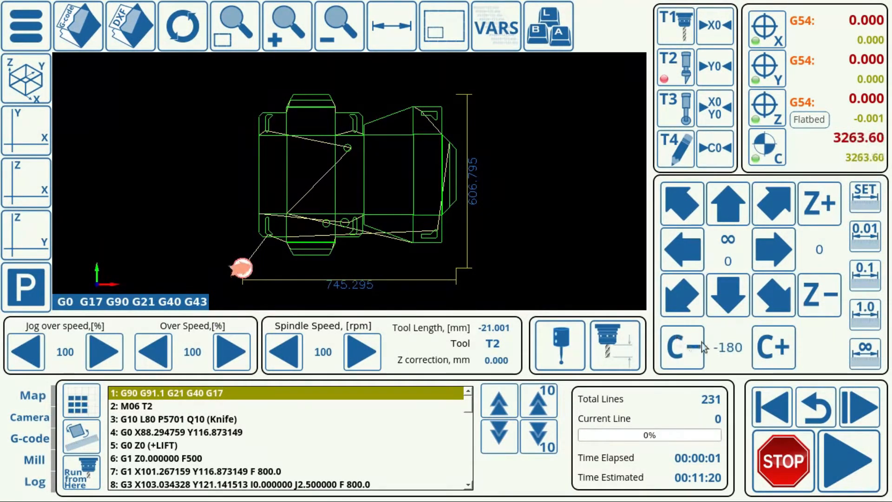
pyautogui.click(764, 349)
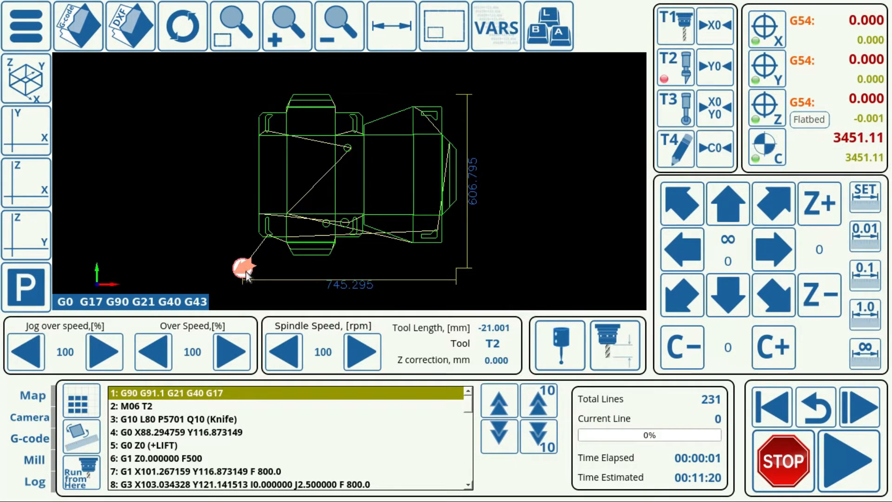
pyautogui.click(757, 339)
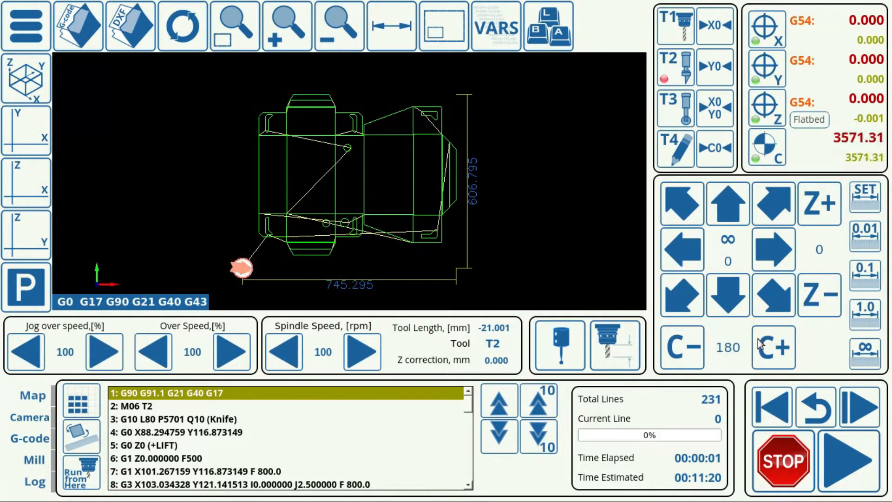
pyautogui.moveTo(758, 339); pyautogui.dragTo(758, 339)
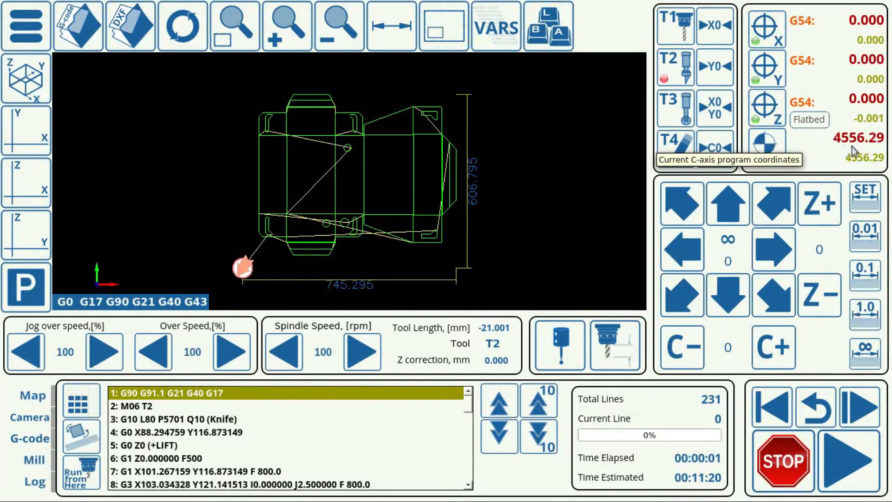
pyautogui.click(771, 359)
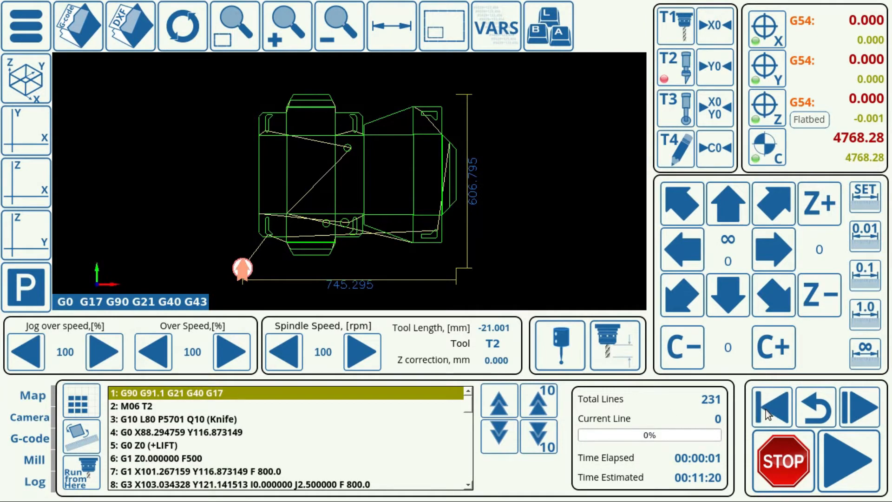
# Open the M6 tool change macro from the Macro List in the CNC settings.
pyautogui.click(31, 41)
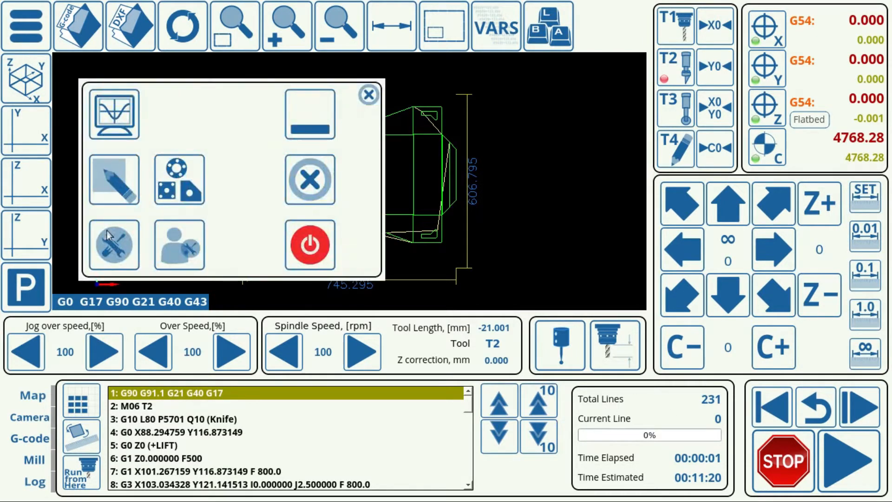
pyautogui.click(113, 258)
pyautogui.click(112, 255)
pyautogui.click(47, 225)
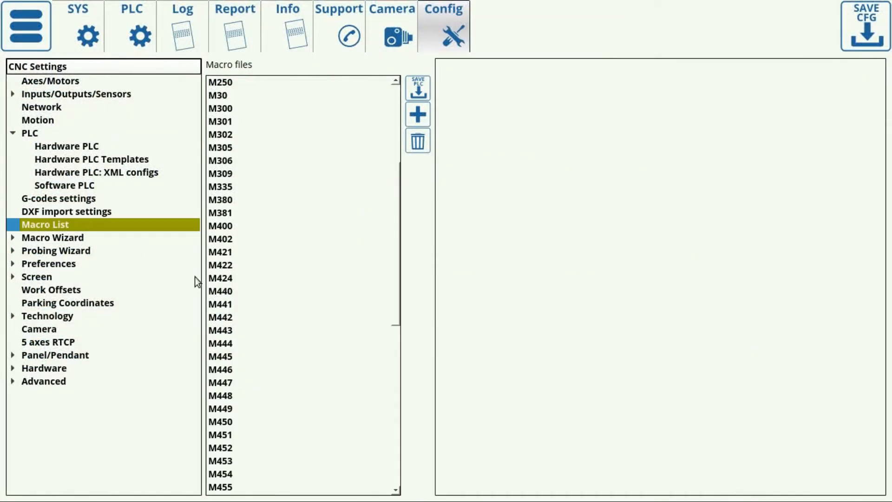
pyautogui.scroll(-5, 232, 418)
pyautogui.click(225, 398)
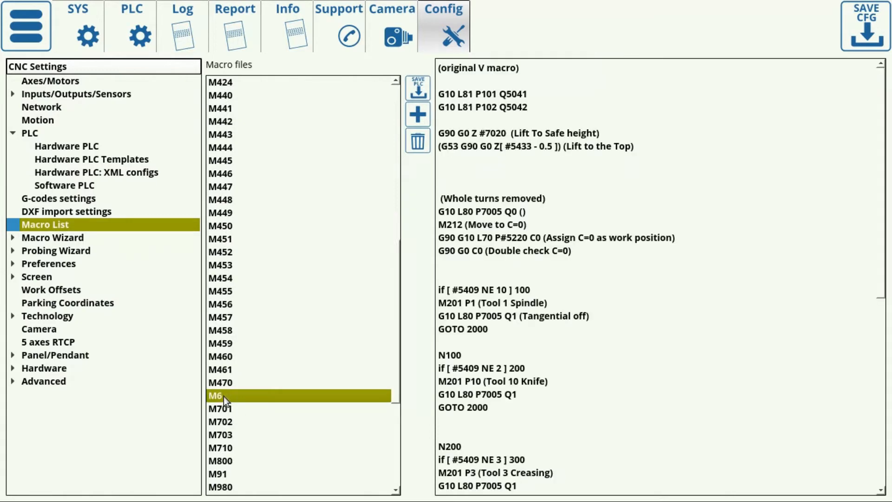
# Examine the M6 lines that remove whole turns, especially M212 (Move to C=0) and the G90 G0 C0 double check.
pyautogui.moveTo(438, 213); pyautogui.dragTo(587, 253)
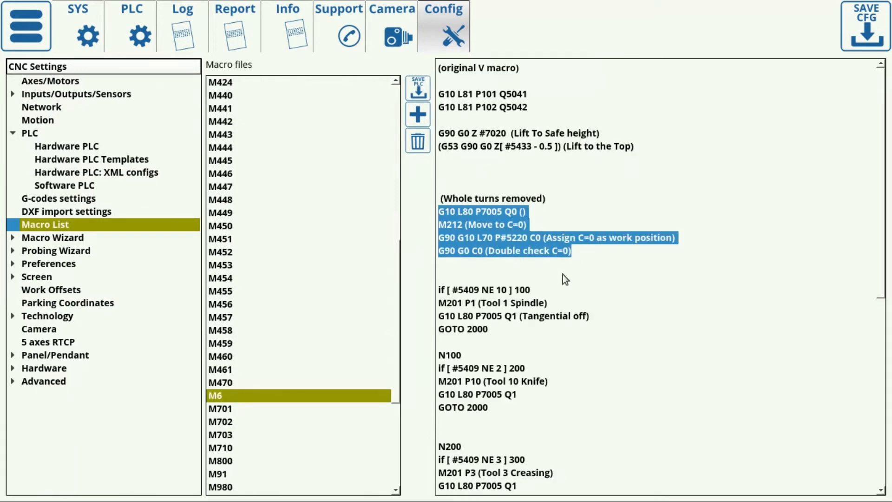
pyautogui.click(451, 232)
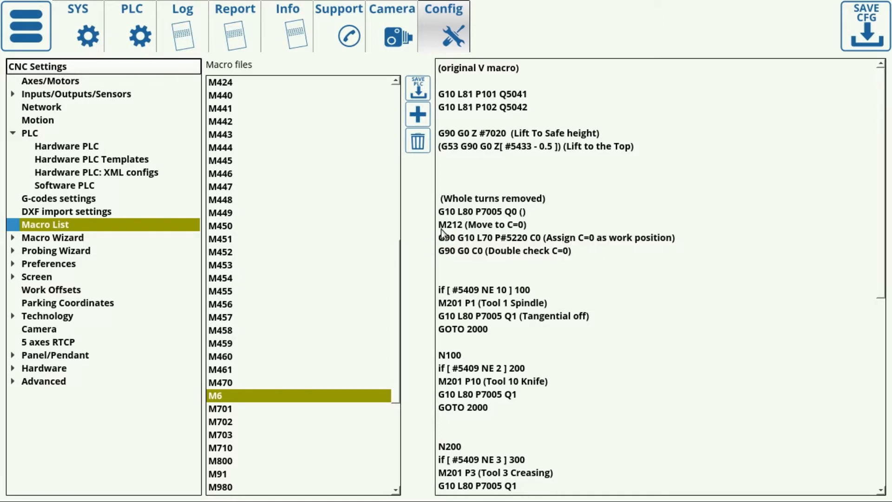
pyautogui.moveTo(439, 224); pyautogui.dragTo(552, 226)
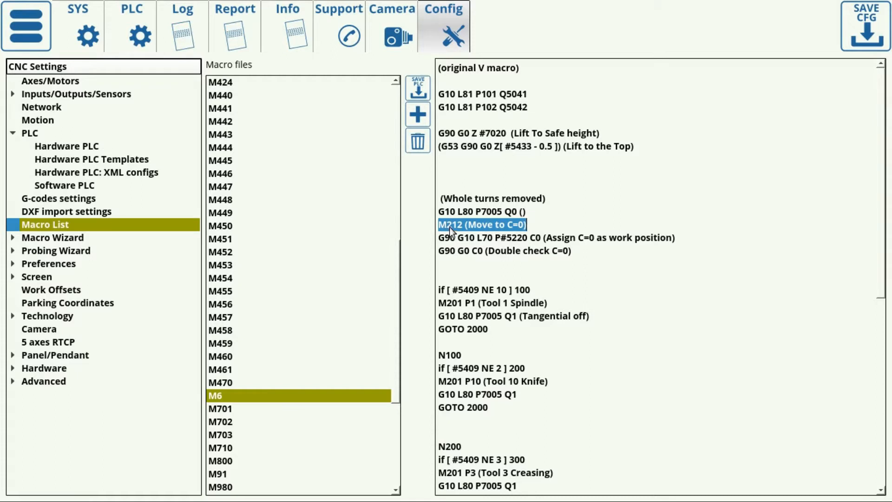
pyautogui.click(440, 252)
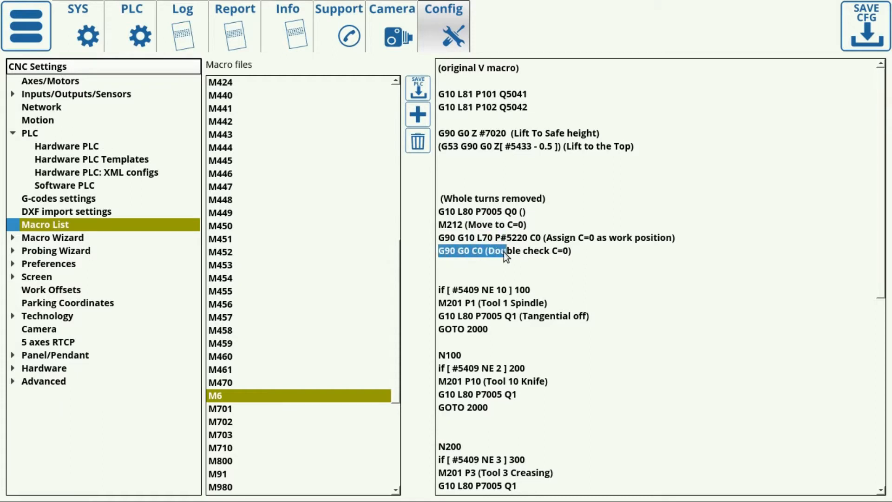
pyautogui.moveTo(505, 253); pyautogui.dragTo(579, 253)
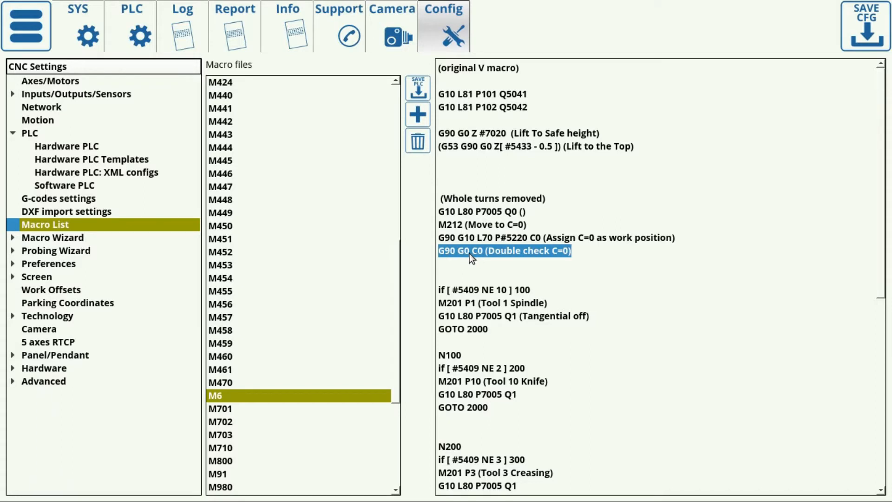
pyautogui.moveTo(438, 224); pyautogui.dragTo(507, 252)
pyautogui.moveTo(537, 228); pyautogui.dragTo(500, 228)
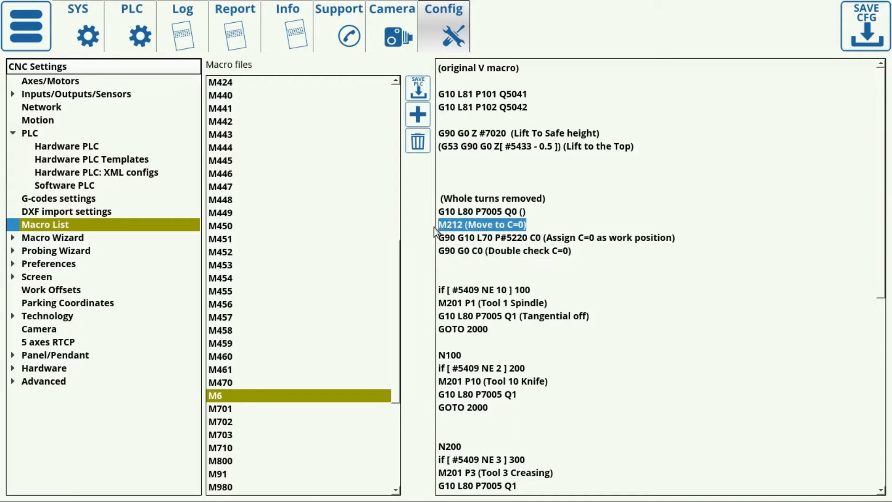
# Open the M212 source in Hardware PLC and examine the line that reads the C position in 0.01 degree units.
pyautogui.click(101, 148)
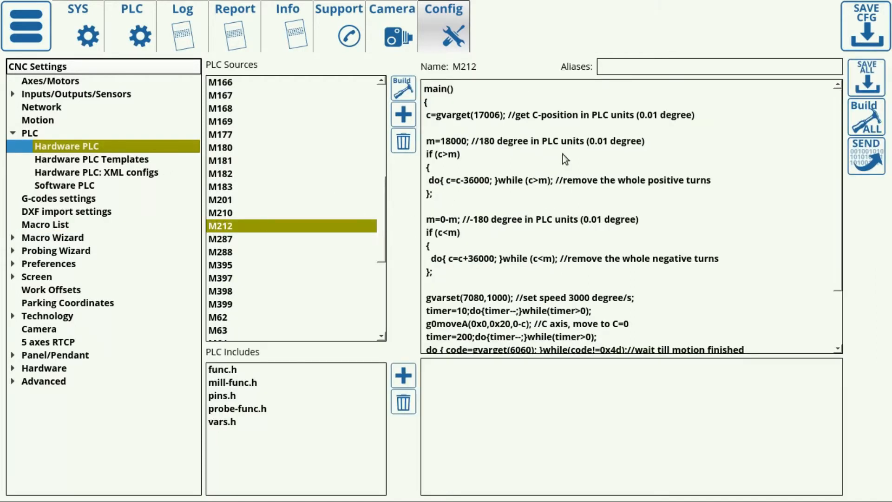
pyautogui.moveTo(428, 119); pyautogui.dragTo(543, 116)
pyautogui.click(482, 119)
pyautogui.click(597, 117)
# Examine the M212 loops that subtract or add 36000 to remove whole positive and negative turns.
pyautogui.moveTo(425, 154); pyautogui.dragTo(463, 199)
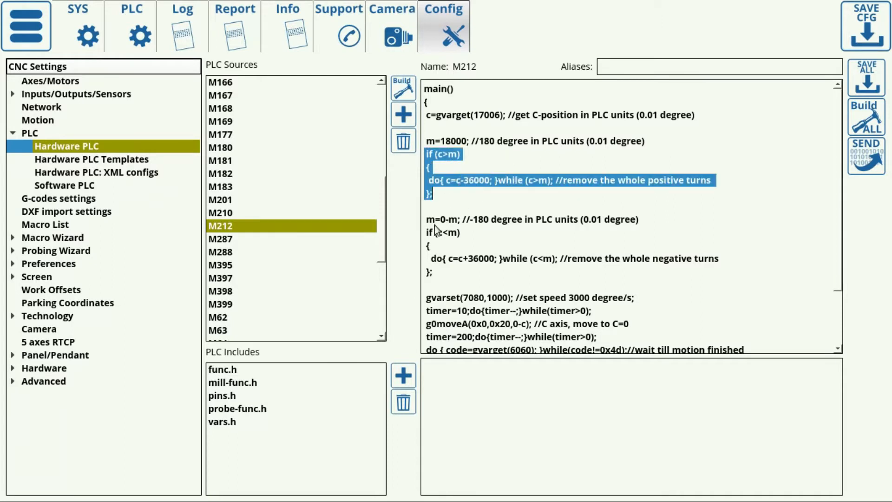
pyautogui.moveTo(425, 232); pyautogui.dragTo(461, 282)
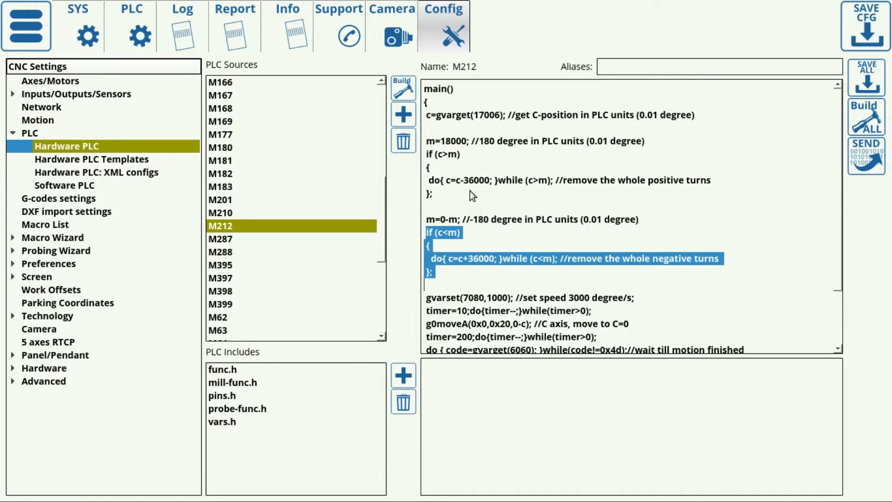
pyautogui.moveTo(461, 181); pyautogui.dragTo(485, 182)
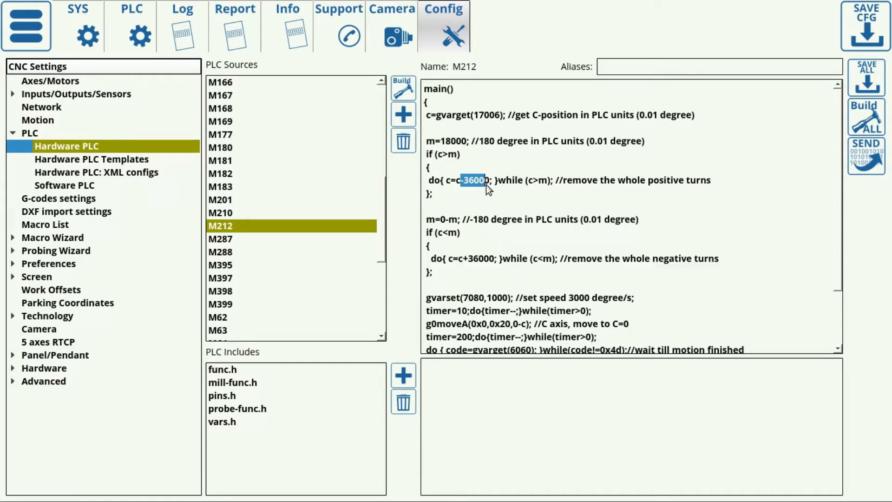
pyautogui.moveTo(462, 261); pyautogui.dragTo(466, 261)
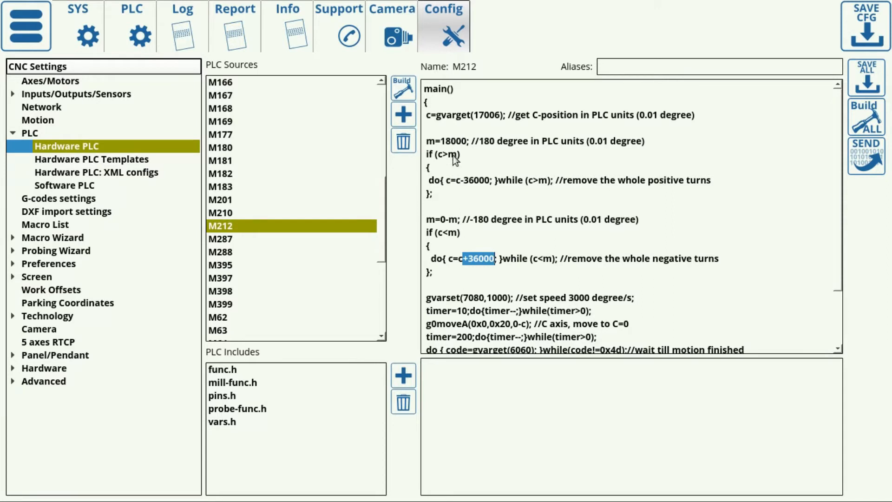
# Highlight the M212 code from the turn removal down to the final C-axis motion commands to review it as a whole.
pyautogui.moveTo(486, 277); pyautogui.dragTo(424, 88)
pyautogui.scroll(-1, 486, 224)
pyautogui.scroll(-1, 486, 223)
pyautogui.moveTo(491, 328); pyautogui.dragTo(422, 55)
# Return to the main control screen, run the knife program from its start, and stop it during the first contour.
pyautogui.click(22, 32)
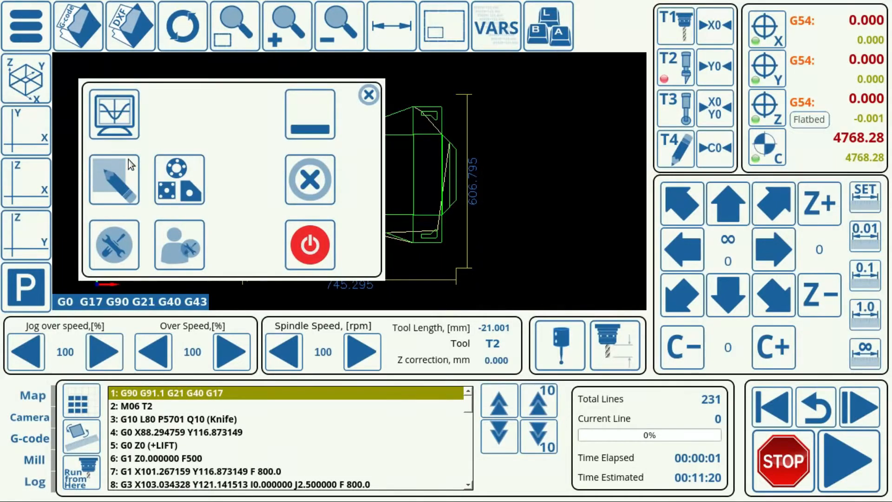
pyautogui.click(369, 94)
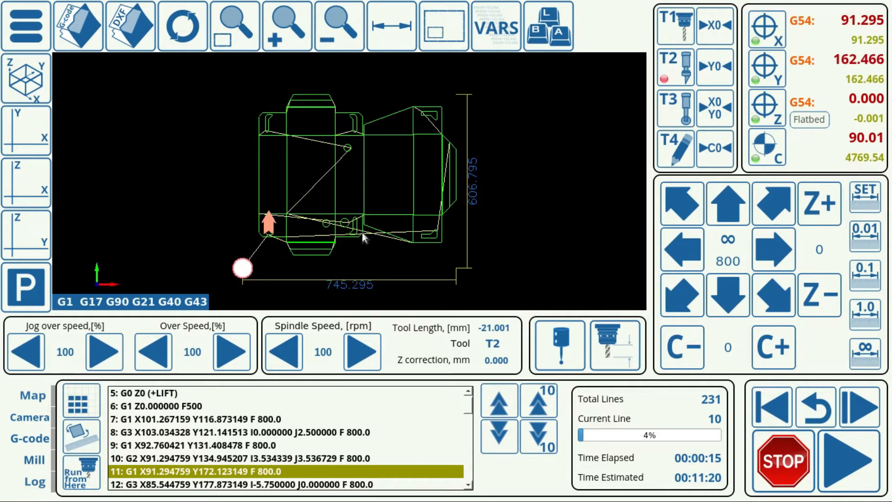
pyautogui.click(790, 461)
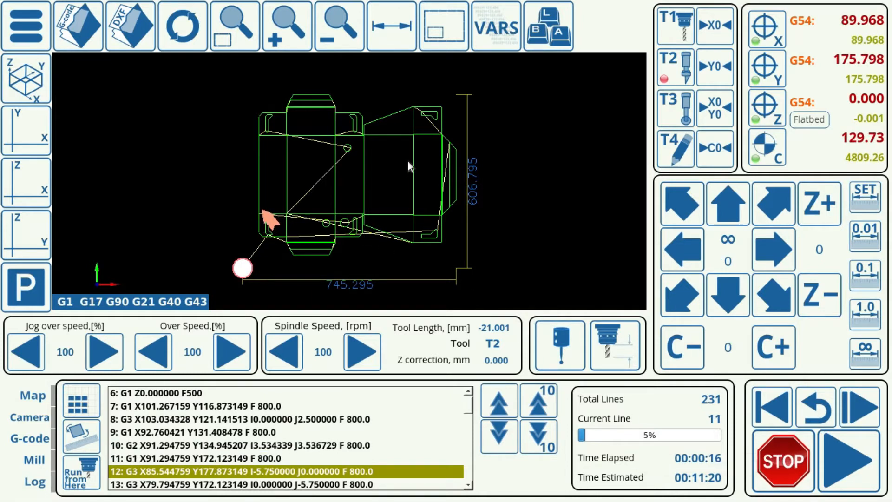
# Open the M309 macro from the Macro List in the CNC settings.
pyautogui.click(32, 28)
pyautogui.click(112, 241)
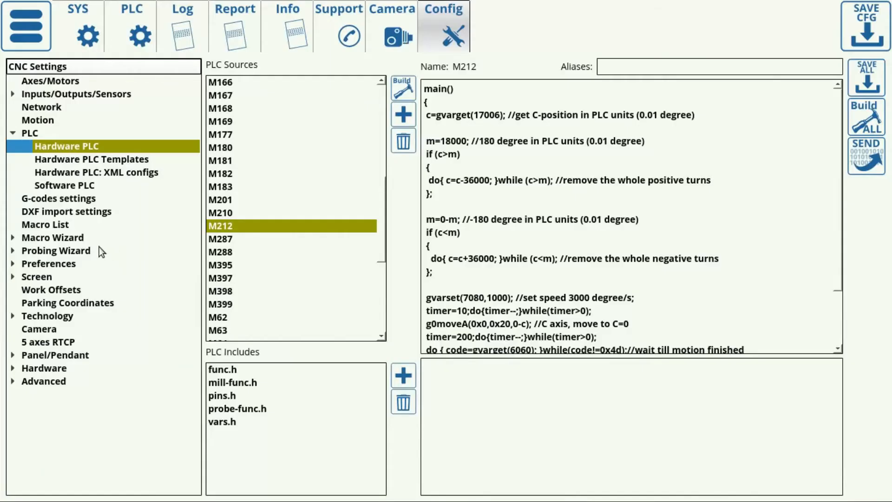
pyautogui.click(45, 225)
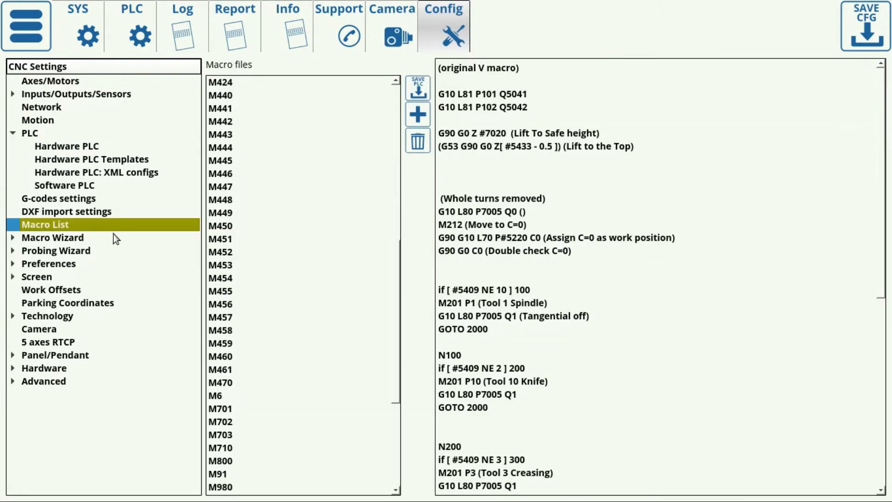
pyautogui.scroll(5, 243, 234)
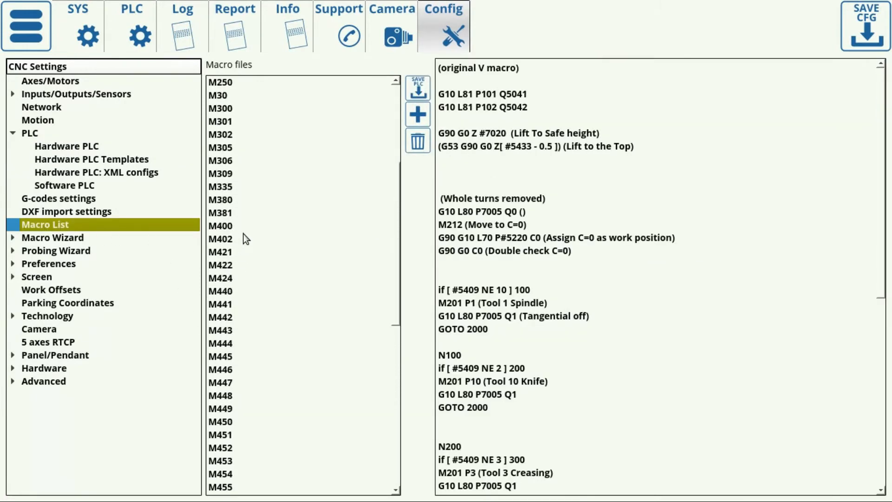
pyautogui.click(226, 174)
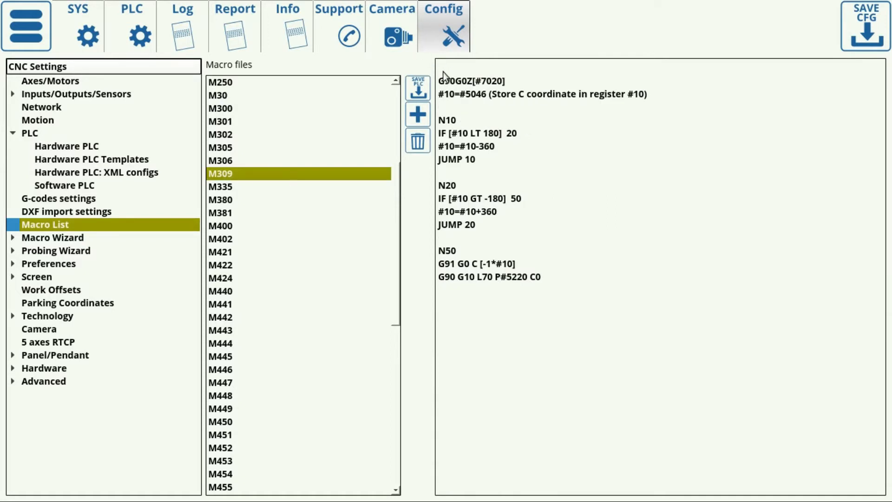
# Examine the first M309 lines, which lift Z and store the C coordinate from #5046 in register #10.
pyautogui.moveTo(440, 82); pyautogui.dragTo(662, 102)
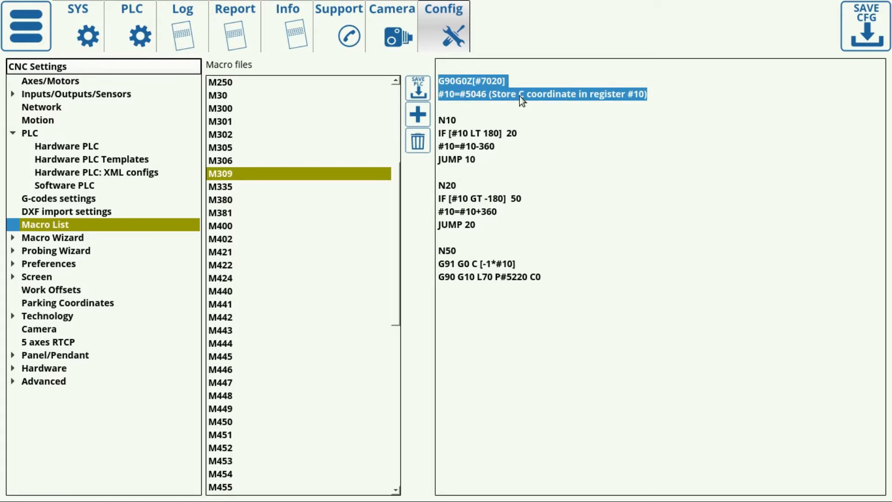
pyautogui.click(484, 96)
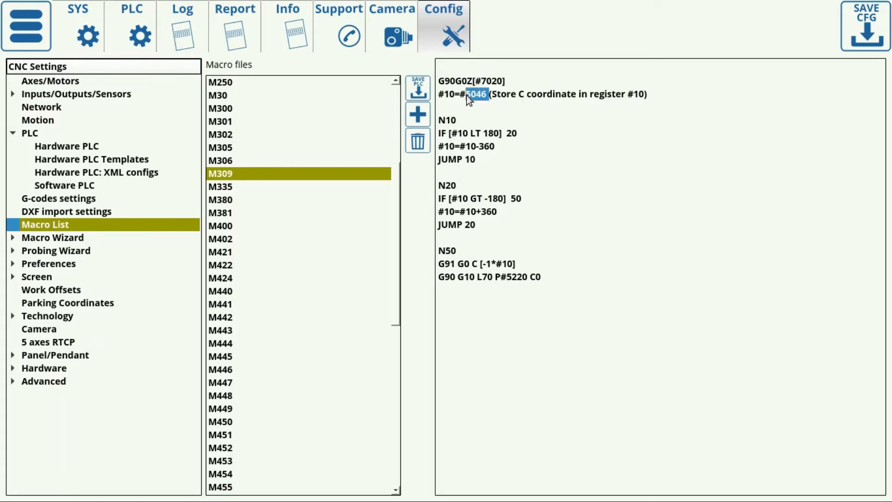
pyautogui.moveTo(518, 95); pyautogui.dragTo(576, 93)
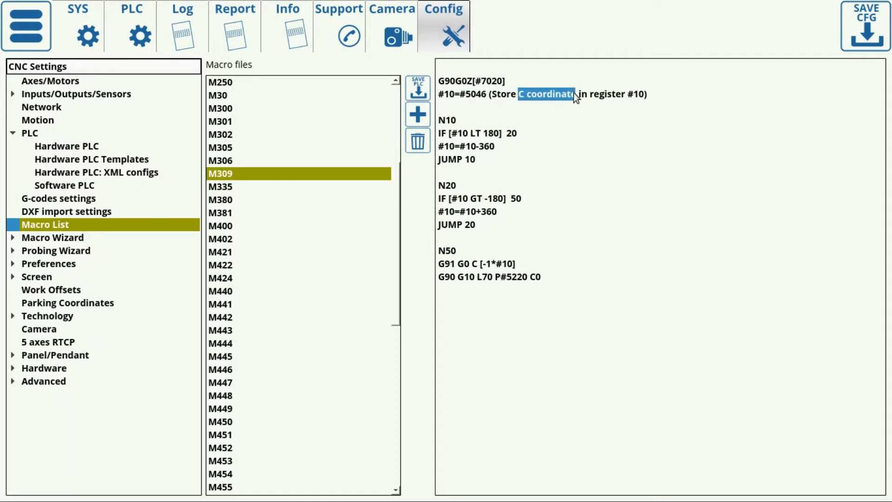
# Highlight the N10 and N20 turn-removal loops and the whole M309 code, and return to the toolpath on the main control screen.
pyautogui.moveTo(438, 120); pyautogui.dragTo(497, 227)
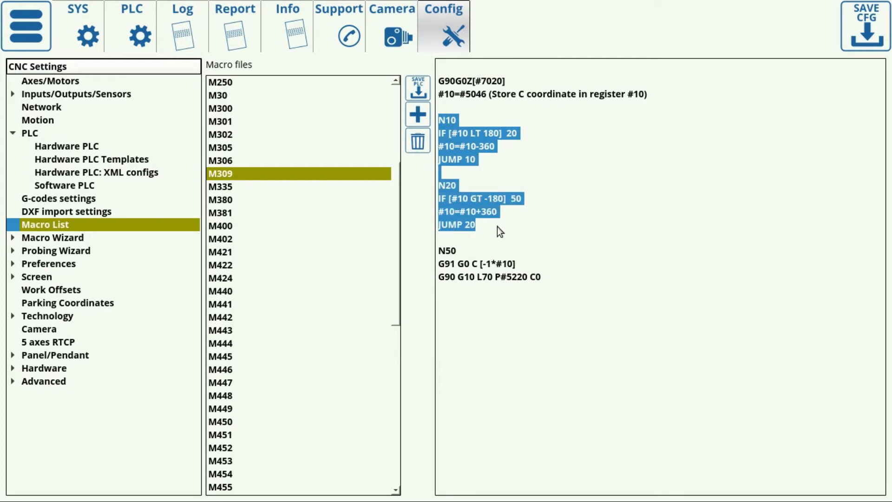
pyautogui.click(504, 211)
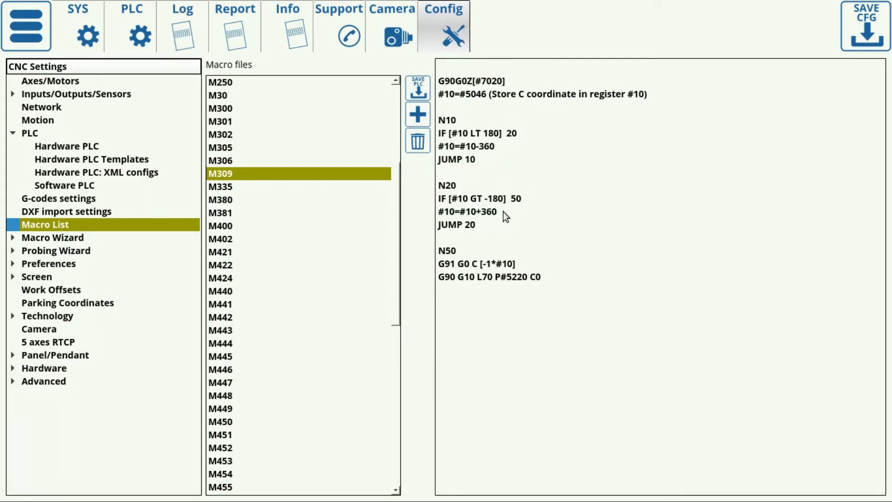
pyautogui.moveTo(557, 278); pyautogui.dragTo(434, 82)
pyautogui.click(21, 15)
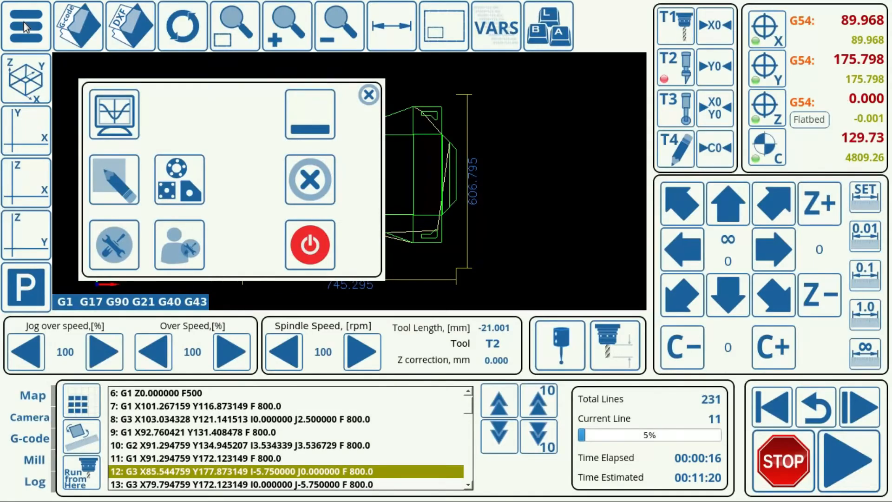
pyautogui.click(369, 95)
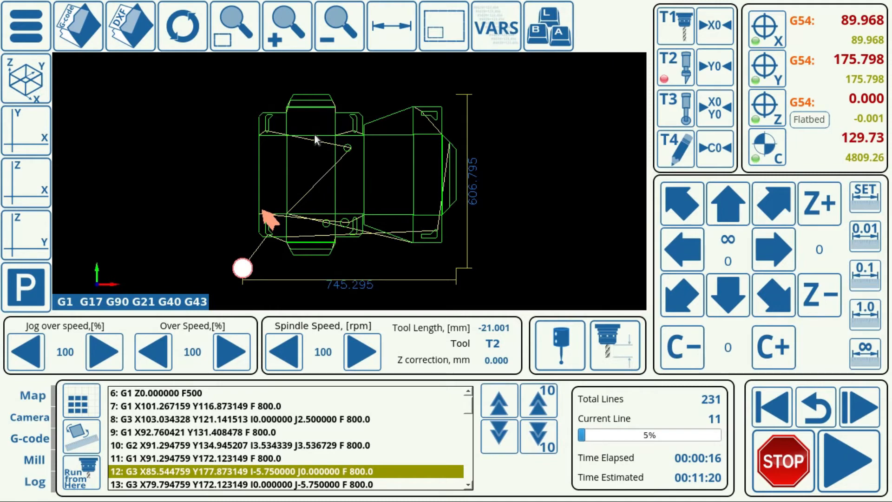
# Open the M212 source under Hardware PLC in the CNC settings and highlight parameter 17006 in the C-position line.
pyautogui.click(16, 29)
pyautogui.click(108, 242)
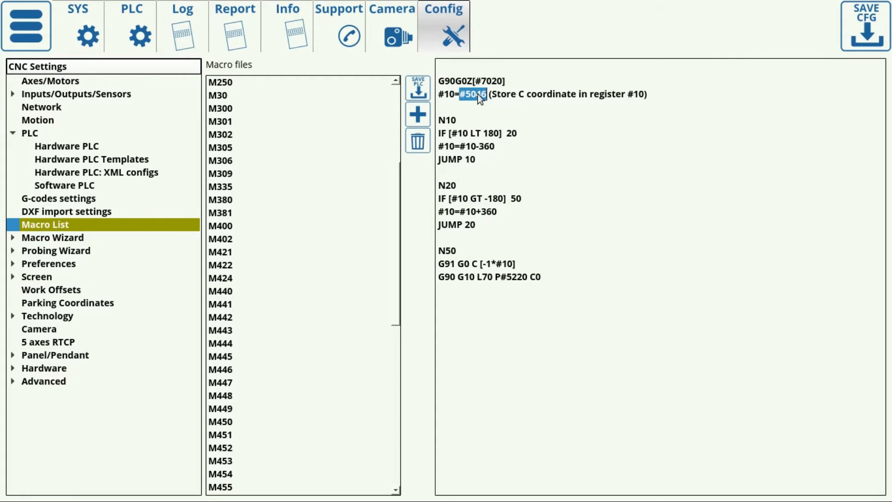
pyautogui.click(50, 148)
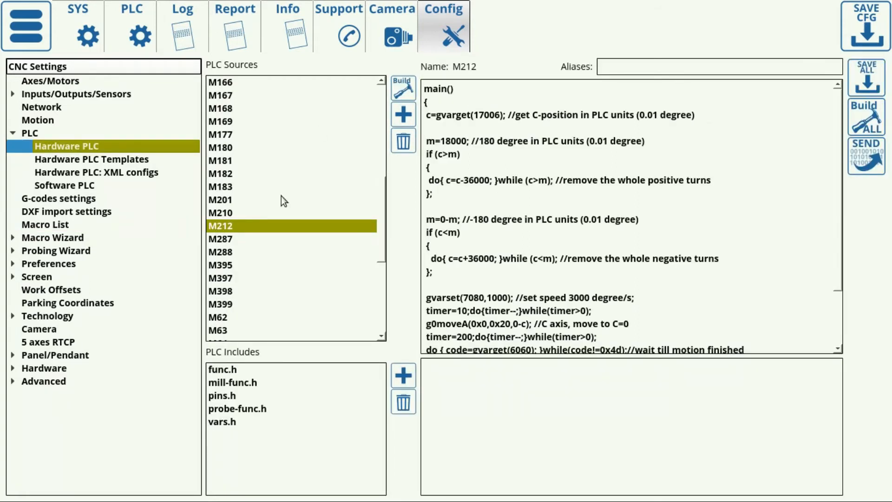
pyautogui.moveTo(478, 116); pyautogui.dragTo(501, 117)
pyautogui.moveTo(474, 117); pyautogui.dragTo(509, 122)
# Reopen M309 in the Macro List and highlight its full code and the line storing #5046 in register #10.
pyautogui.click(60, 225)
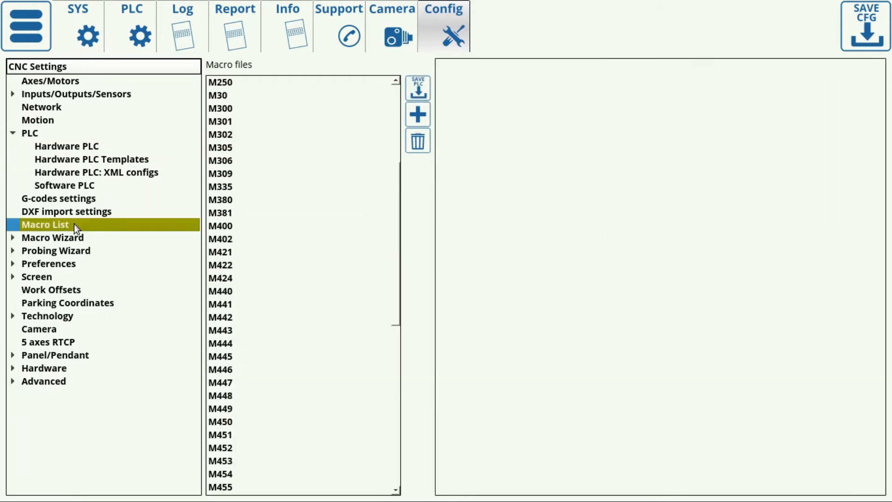
pyautogui.click(230, 174)
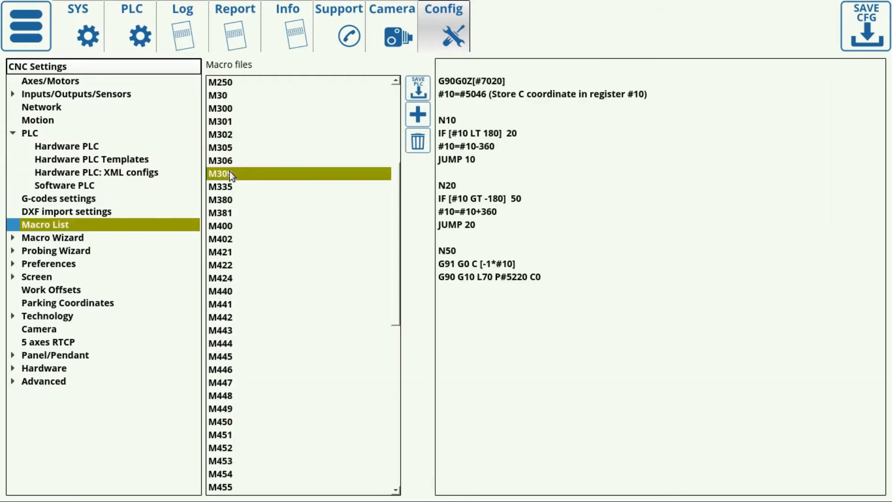
pyautogui.moveTo(568, 280); pyautogui.dragTo(453, 68)
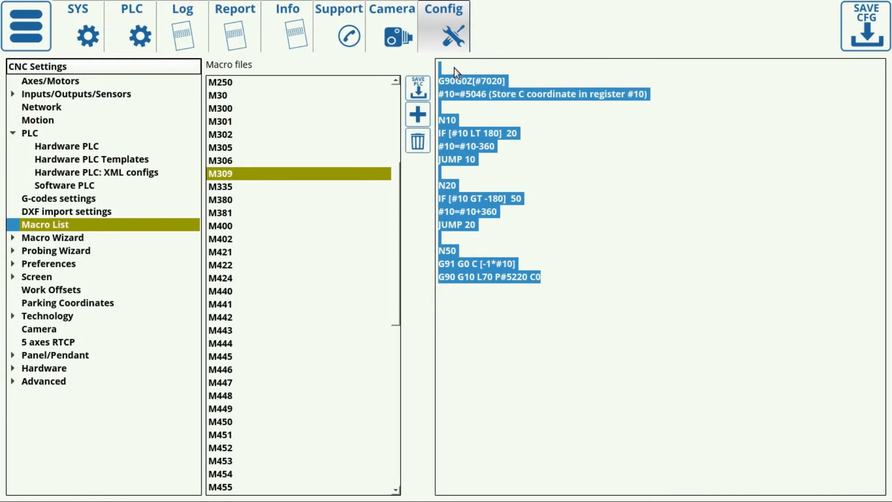
pyautogui.click(481, 82)
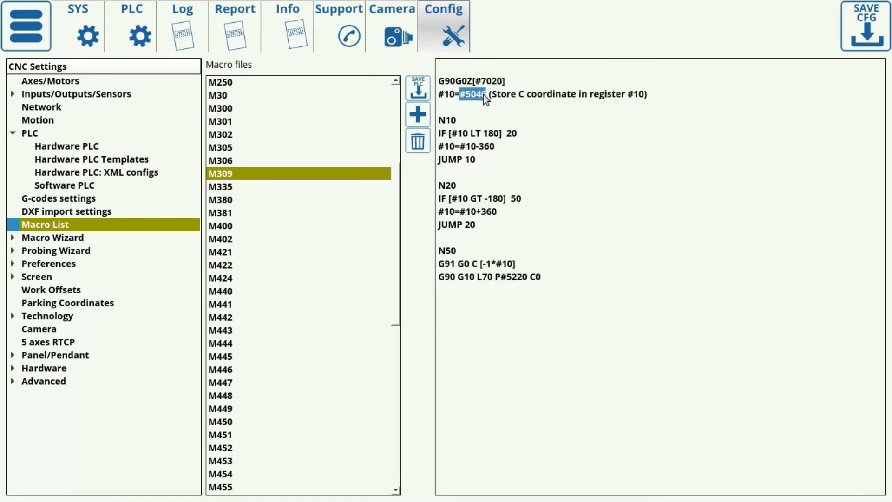
pyautogui.moveTo(483, 94); pyautogui.dragTo(642, 95)
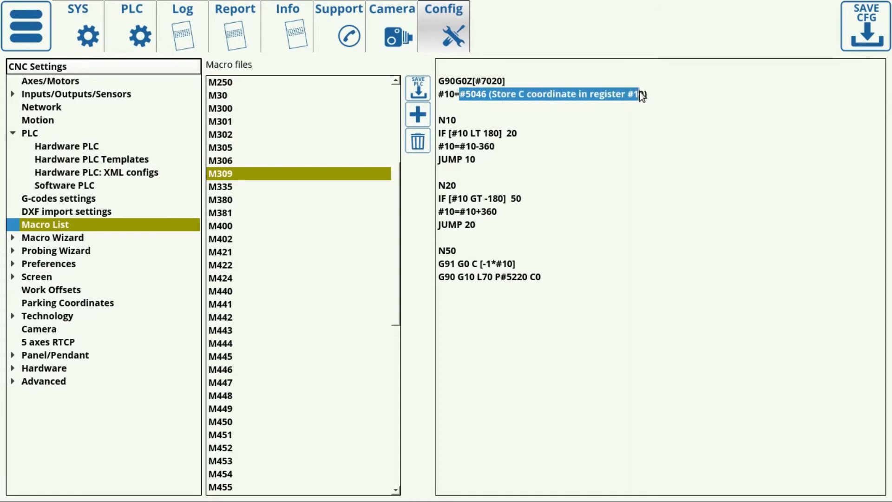
pyautogui.click(473, 92)
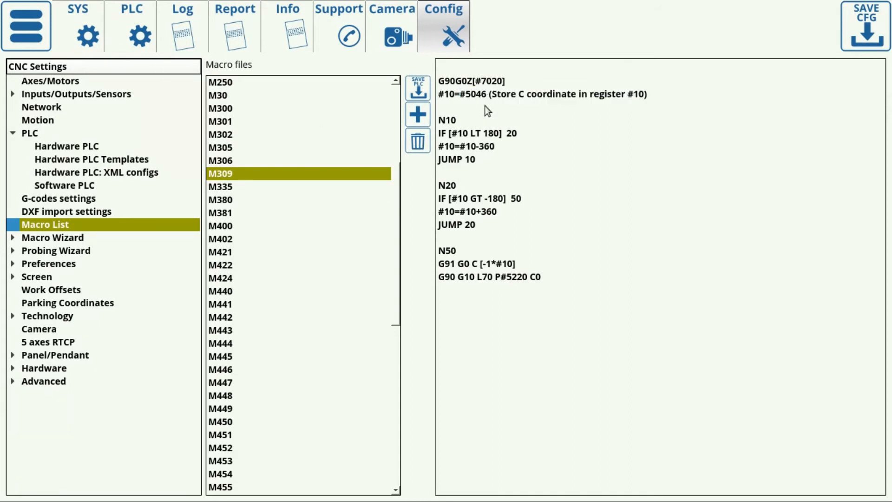
# From the main control screen, continue the knife program from line 12 and stop it during the arc moves.
pyautogui.click(13, 29)
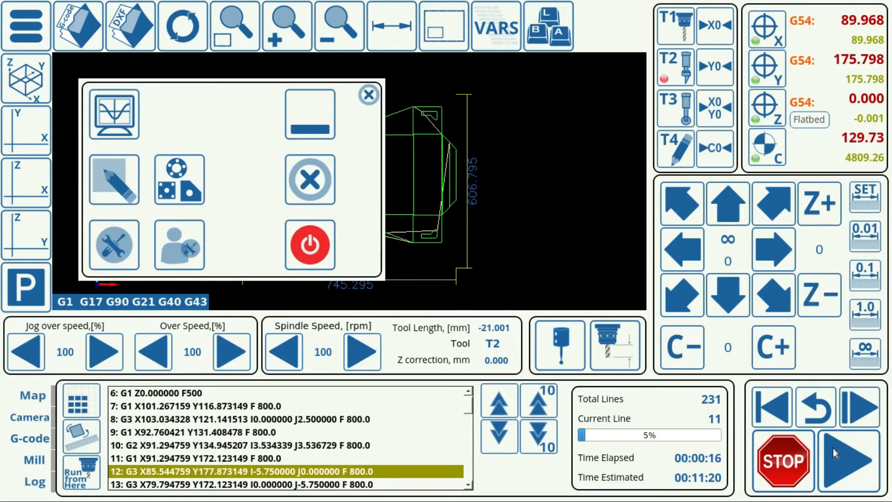
pyautogui.click(844, 478)
pyautogui.click(796, 471)
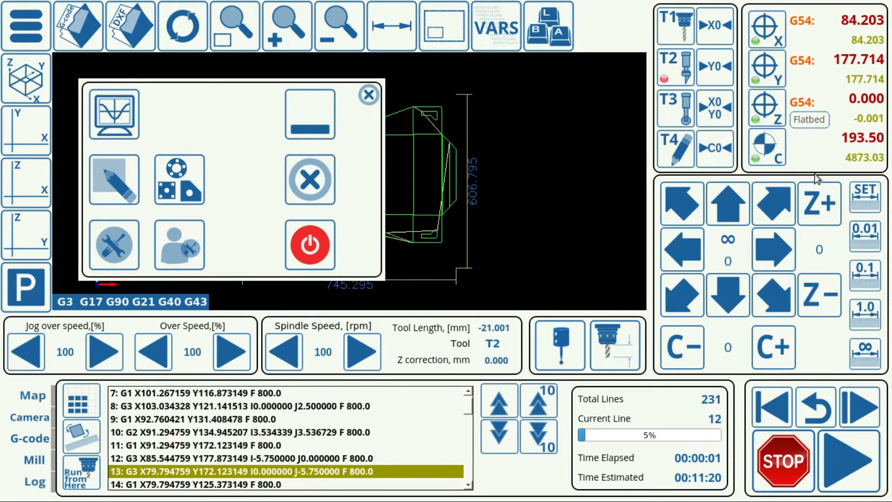
# Reopen M309 in the CNC settings and highlight its C-coordinate storing line and the complete macro code.
pyautogui.click(114, 260)
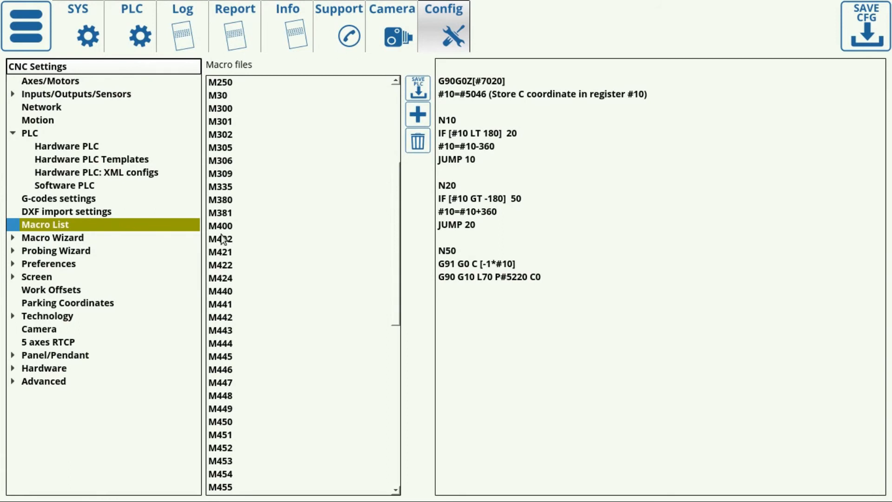
pyautogui.click(230, 173)
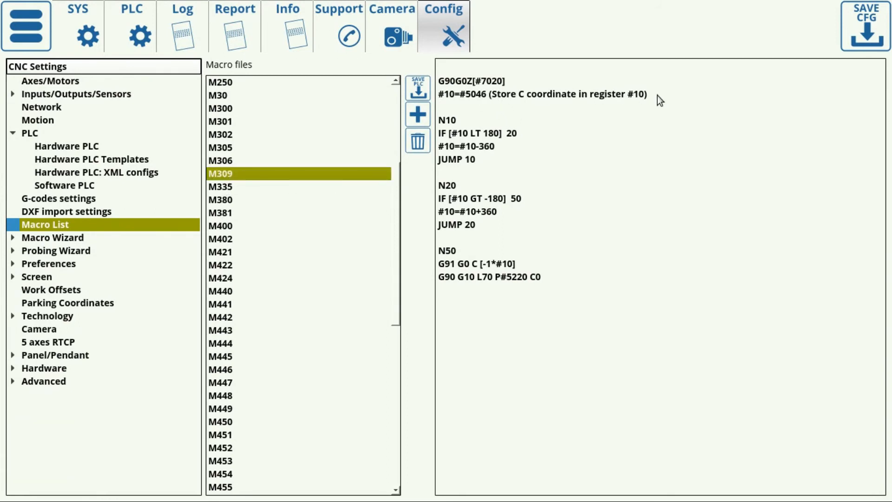
pyautogui.moveTo(657, 96); pyautogui.dragTo(438, 90)
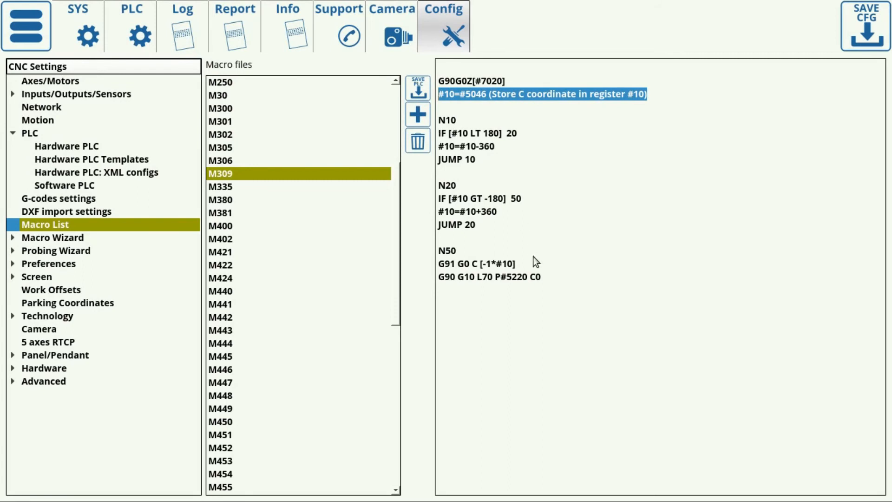
pyautogui.moveTo(544, 285); pyautogui.dragTo(424, 84)
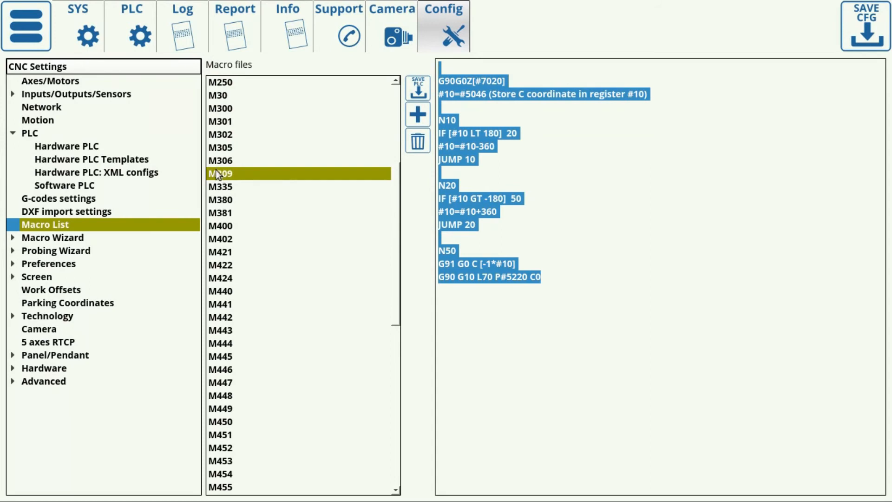
# Execute the M309 command manually from the main control screen and clear the view of the toolpath.
pyautogui.click(32, 44)
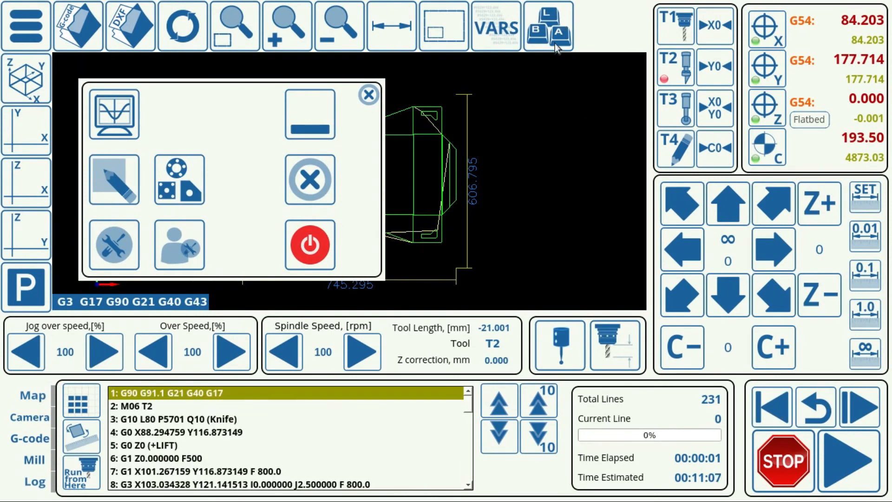
pyautogui.click(549, 32)
pyautogui.click(470, 305)
pyautogui.click(259, 185)
pyautogui.click(534, 177)
pyautogui.click(500, 184)
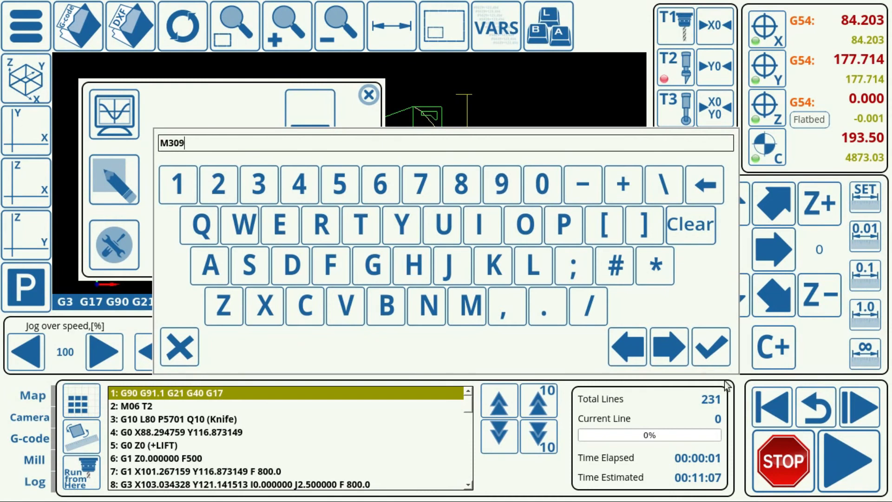
pyautogui.click(711, 348)
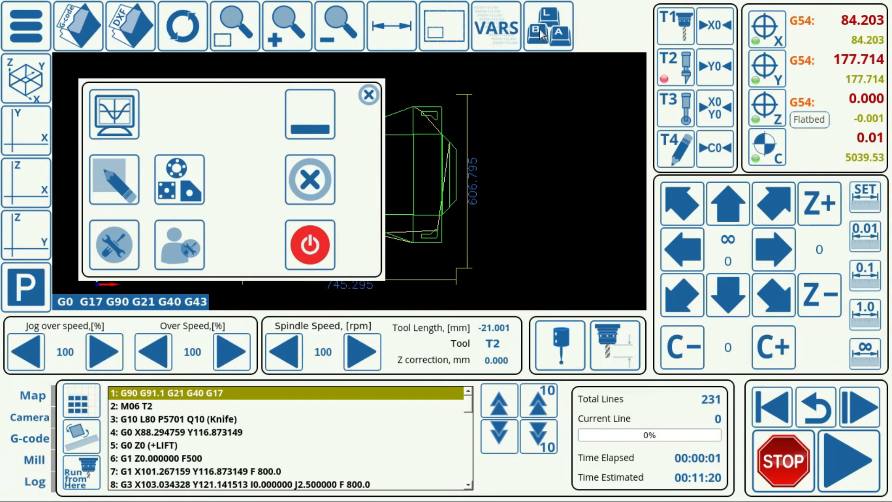
pyautogui.click(369, 96)
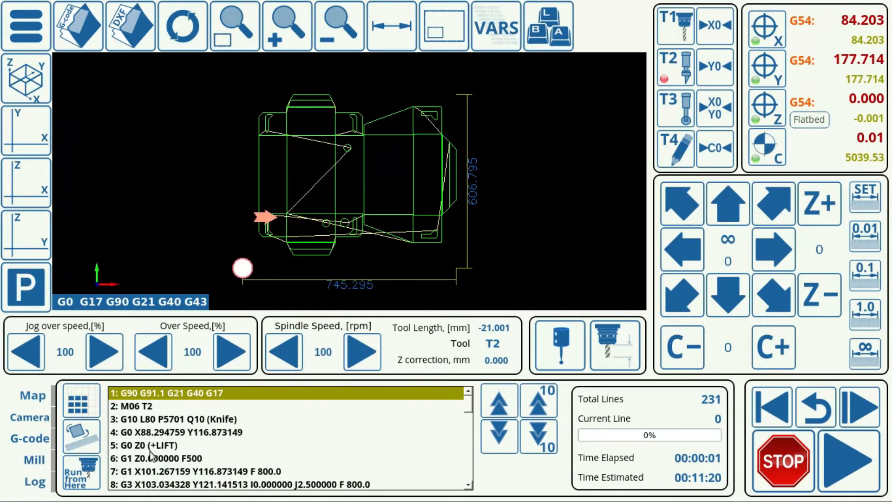
# Revisit the Macro List and the M212 Hardware PLC source in the CNC settings, and return to the main control screen.
pyautogui.click(21, 33)
pyautogui.click(114, 239)
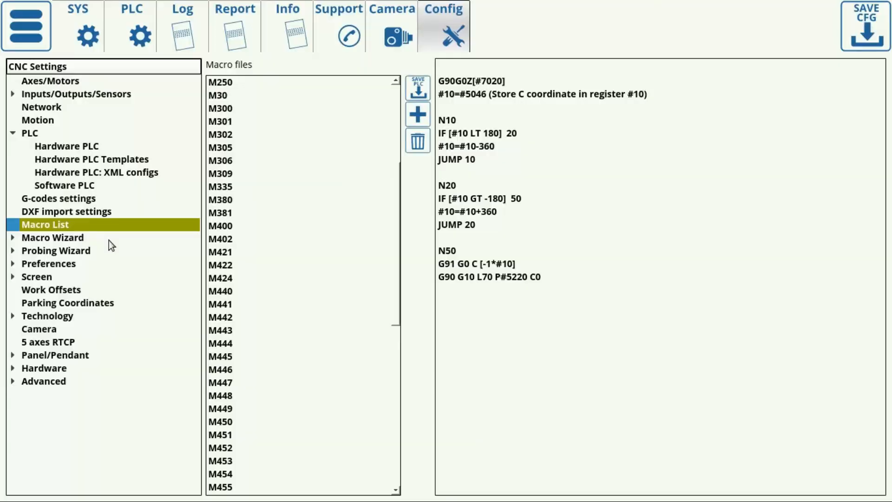
pyautogui.click(68, 147)
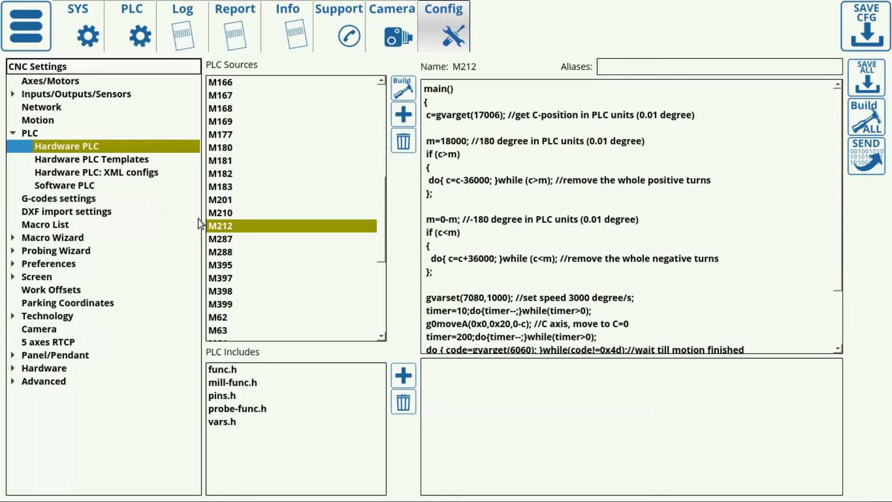
pyautogui.click(34, 35)
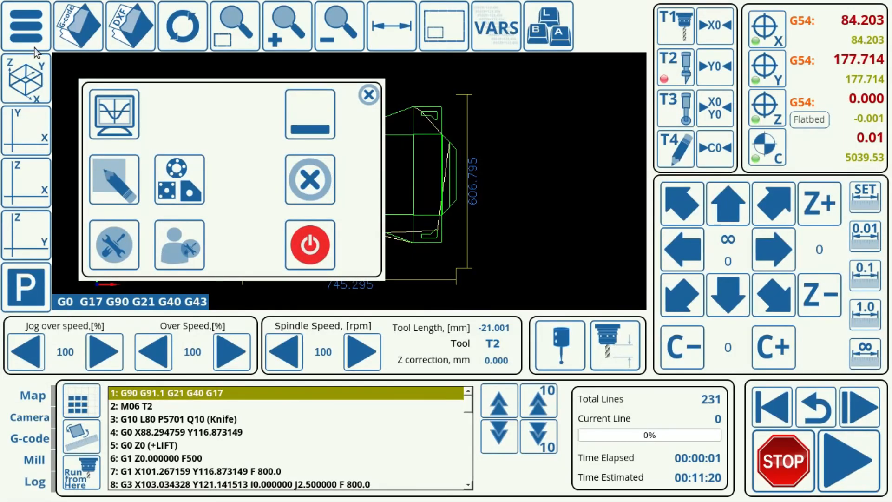
pyautogui.click(367, 100)
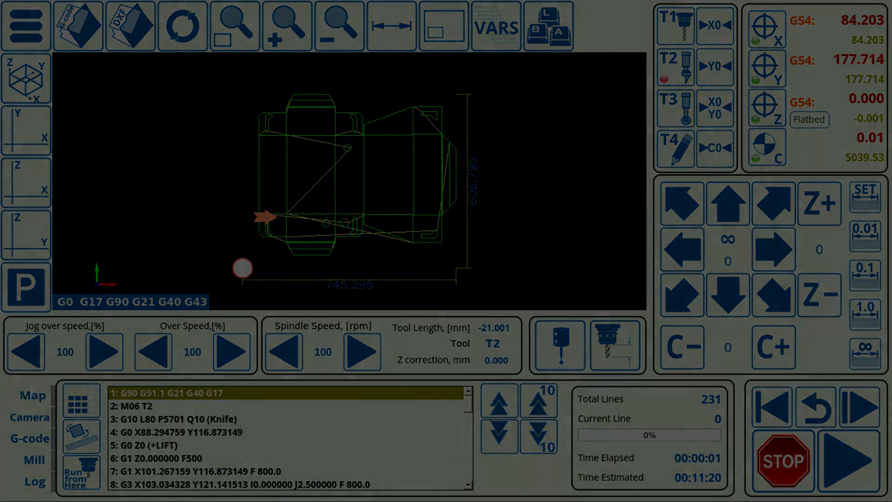